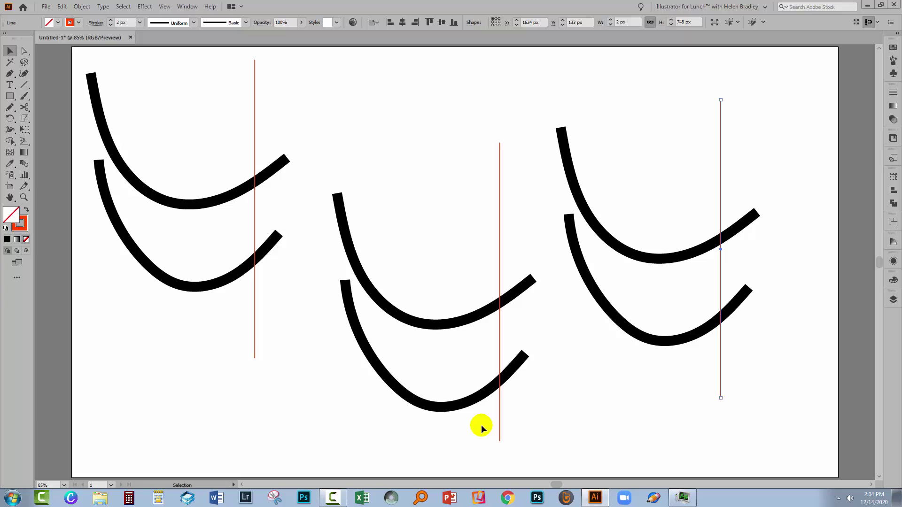
- Pan the view and zoom into the middle pair of curves where they cross the red line
left_click_drag(476, 427, 425, 332)
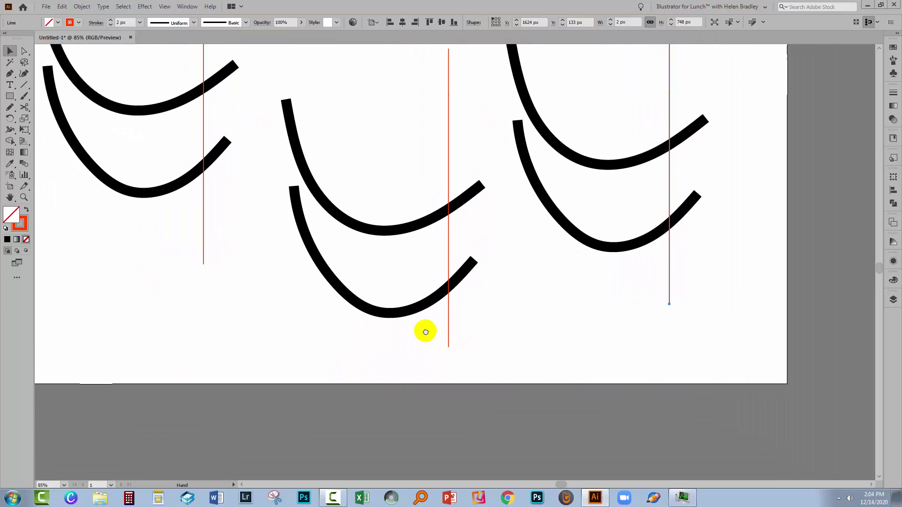
left_click(24, 199)
left_click_drag(425, 187, 516, 336)
- Magnify the upper middle curve's red-line crossing and pick the Scissors tool
left_click_drag(352, 203, 377, 241)
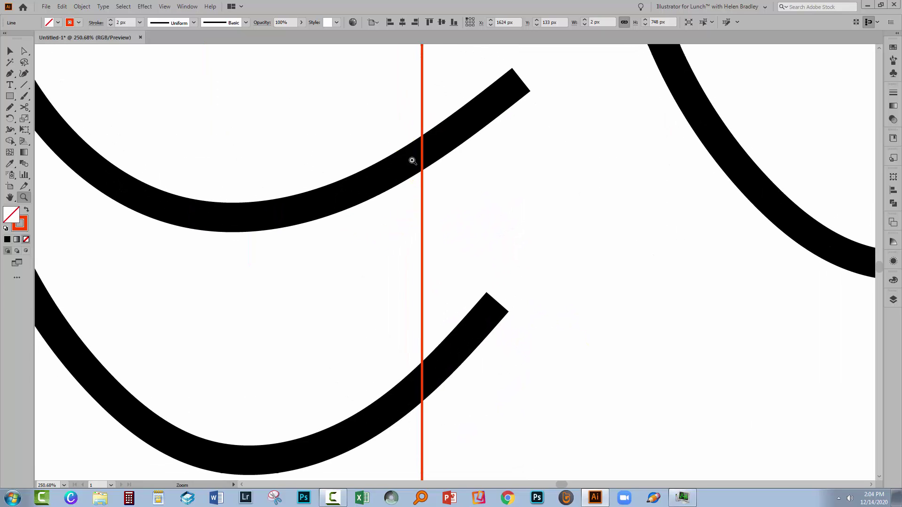
left_click(24, 109)
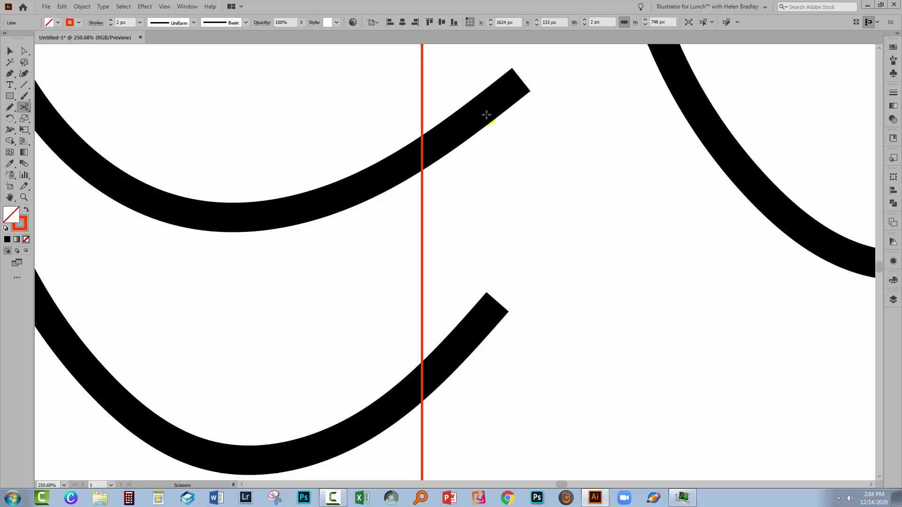
- Split the upper middle curve at the red line and delete the right-hand tip
left_click(423, 151)
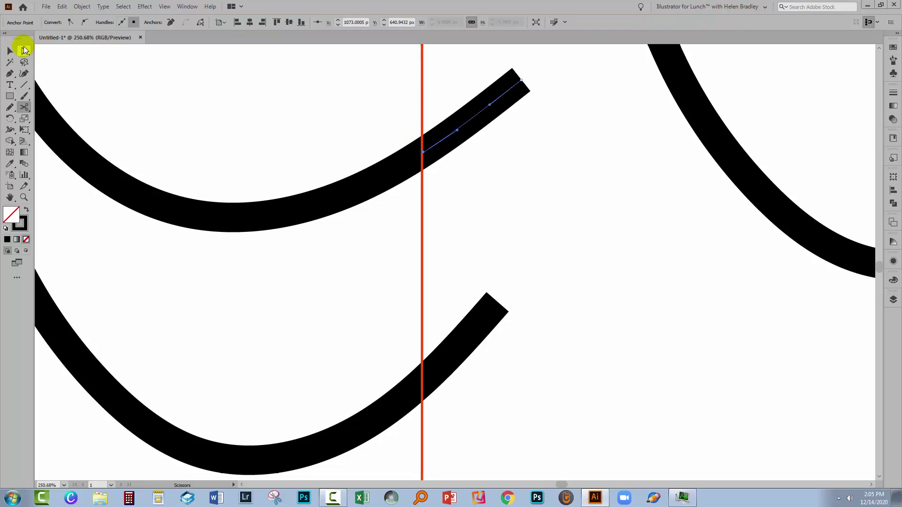
left_click(24, 51)
left_click(494, 81)
left_click_drag(467, 79, 512, 147)
key("Delete")
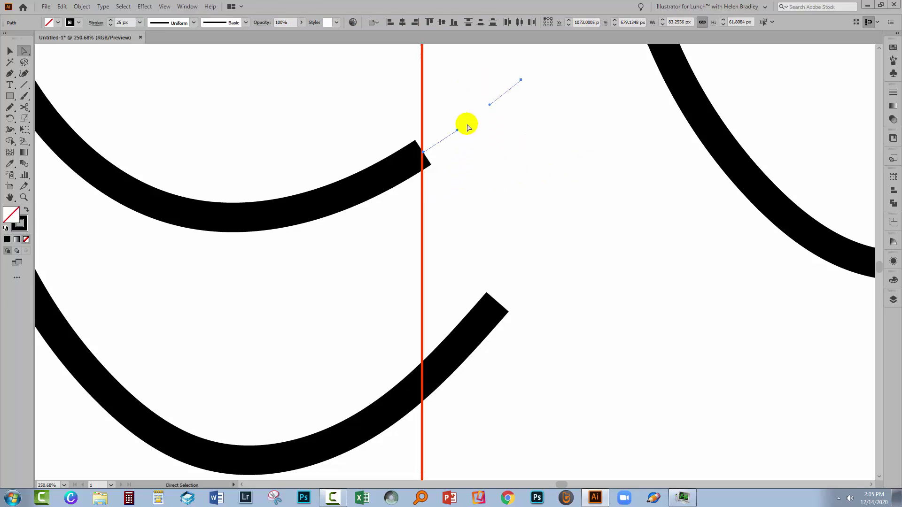
left_click(470, 76)
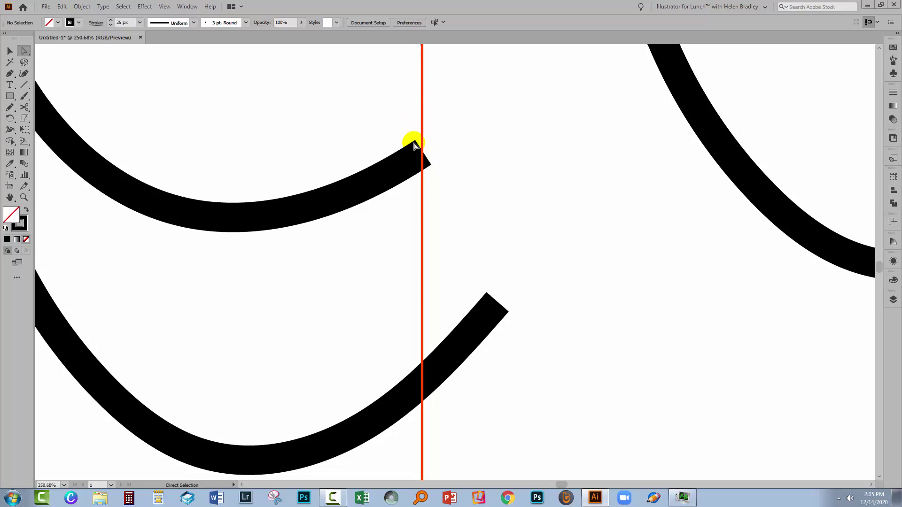
- Bend the upper middle curve's cut end so it meets the red line
left_click(417, 154)
left_click(118, 56)
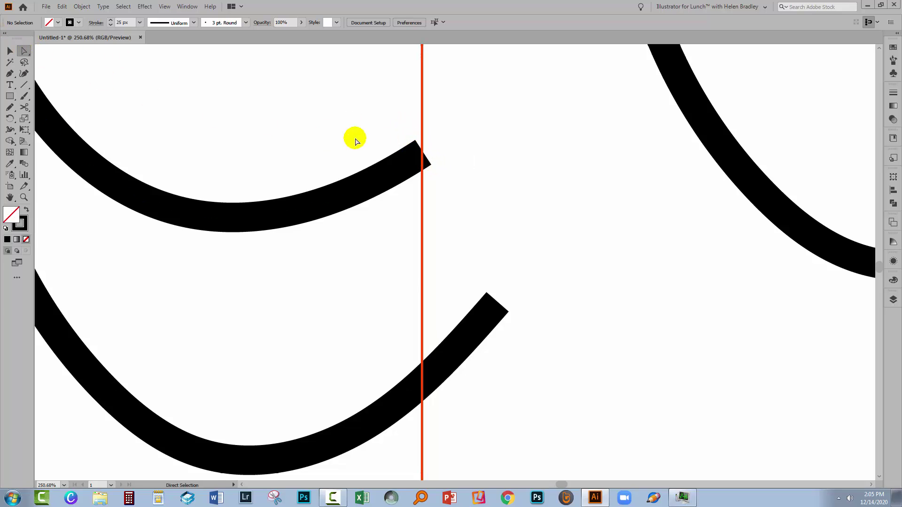
left_click(417, 155)
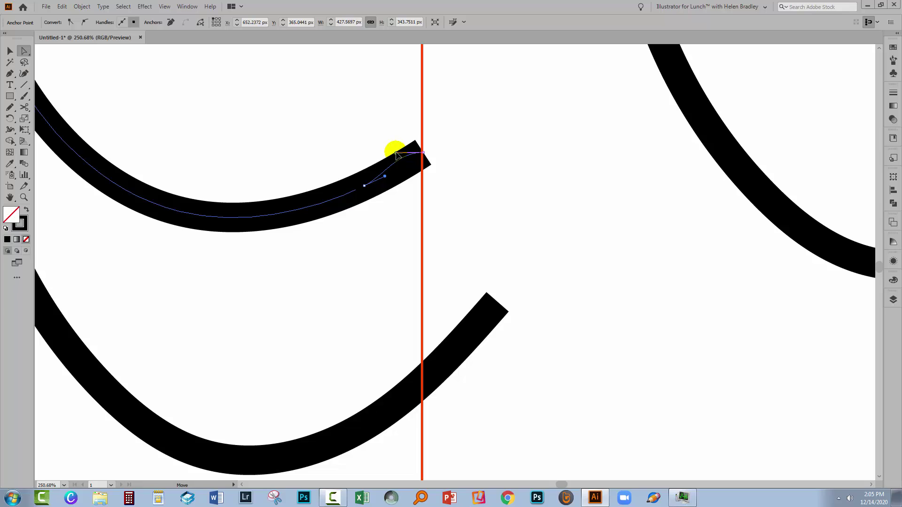
left_click_drag(396, 154, 398, 154)
- Pan the view right to bring the right-hand pair of curves into view
left_click(443, 167)
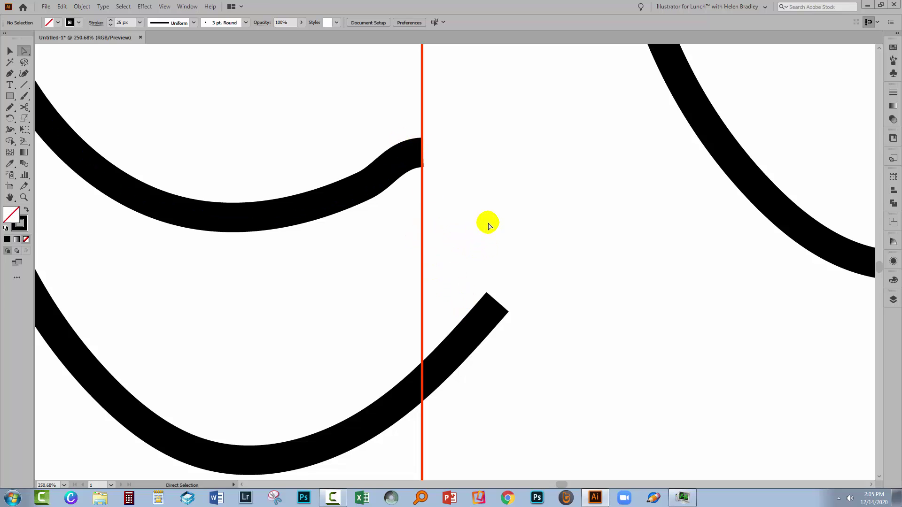
key("space")
left_click_drag(509, 209, 111, 254)
- Expand the right pair's upper curve stroke into a filled shape with Object > Expand
left_click_drag(388, 189, 288, 283)
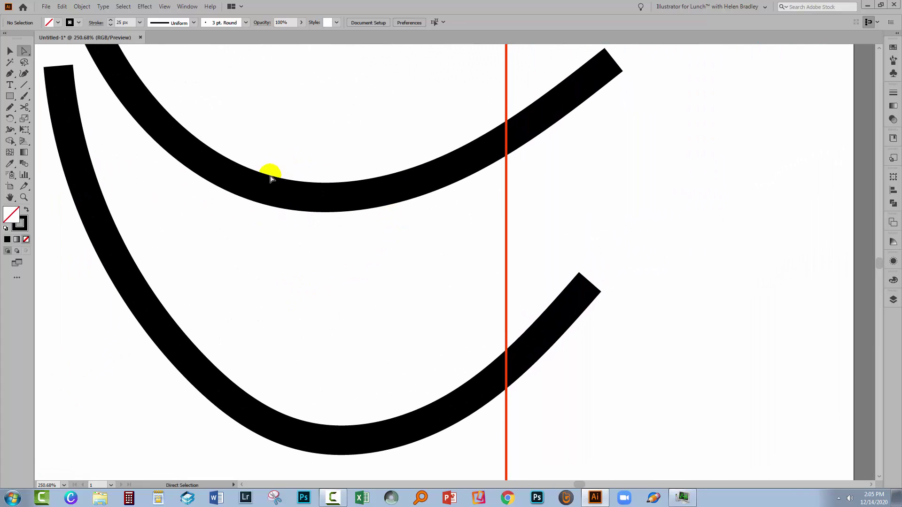
left_click(292, 196)
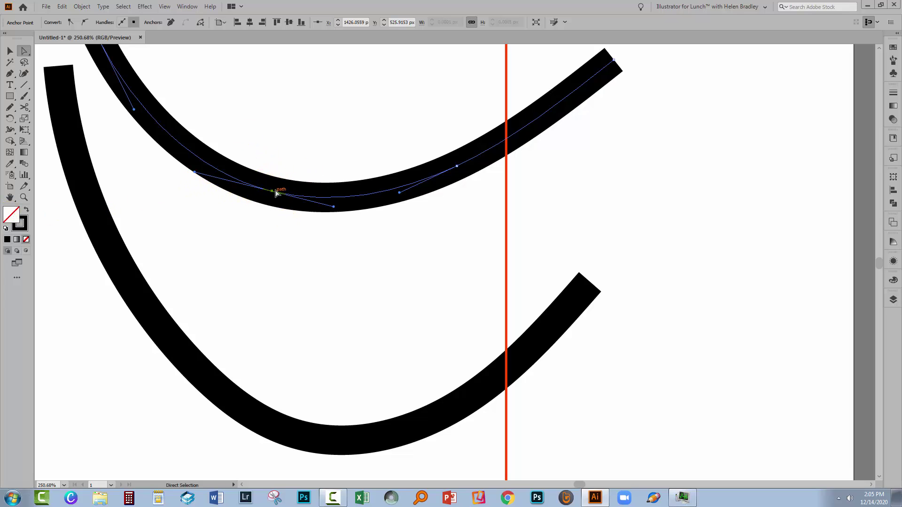
left_click(84, 8)
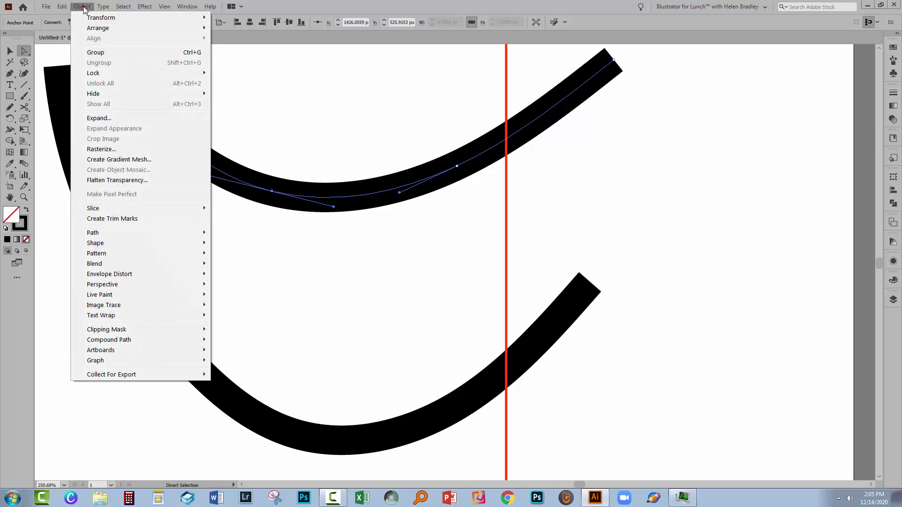
left_click(89, 118)
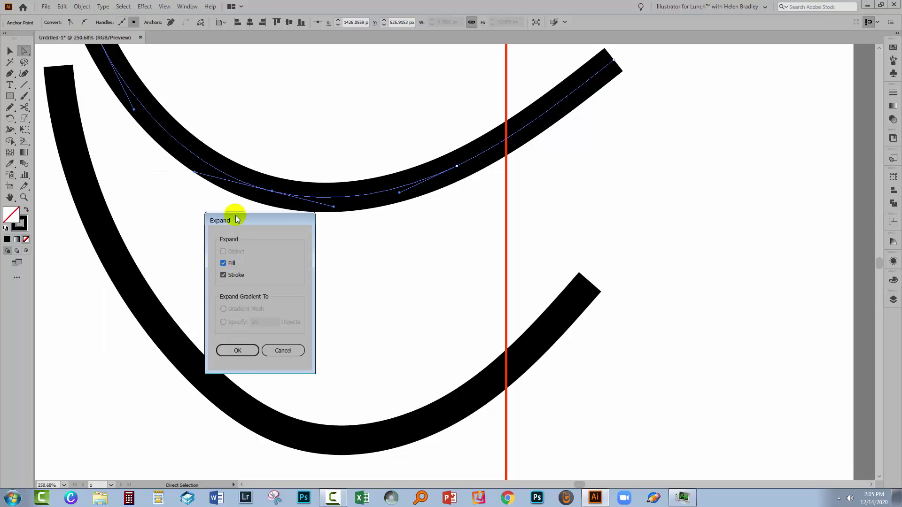
left_click(227, 350)
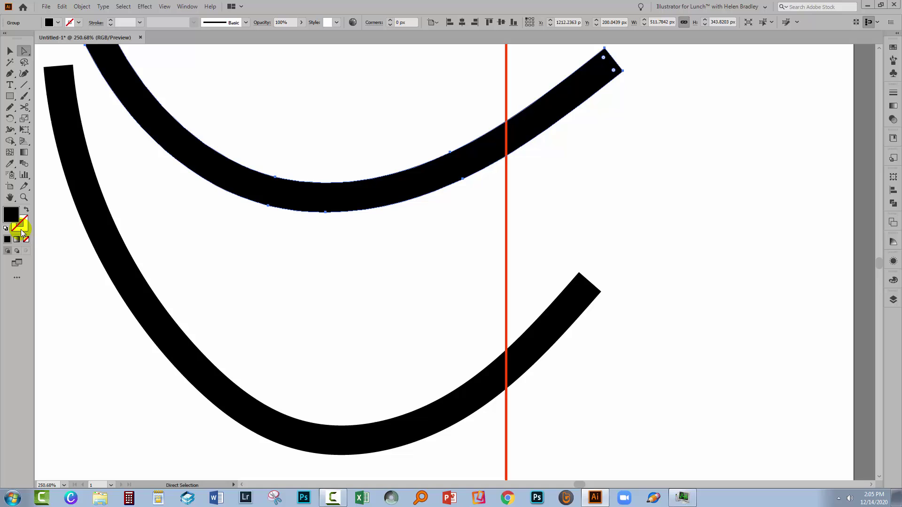
left_click(374, 225)
left_click_drag(386, 162, 400, 209)
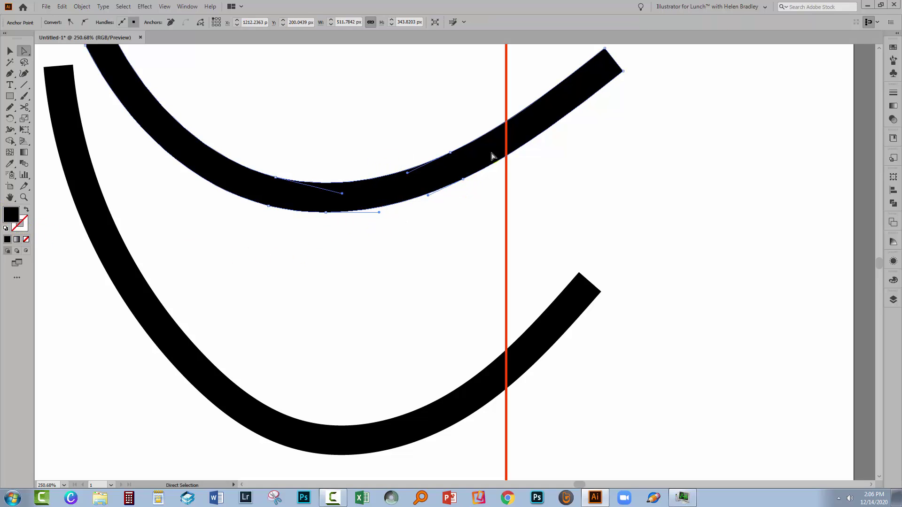
left_click_drag(585, 186, 499, 274)
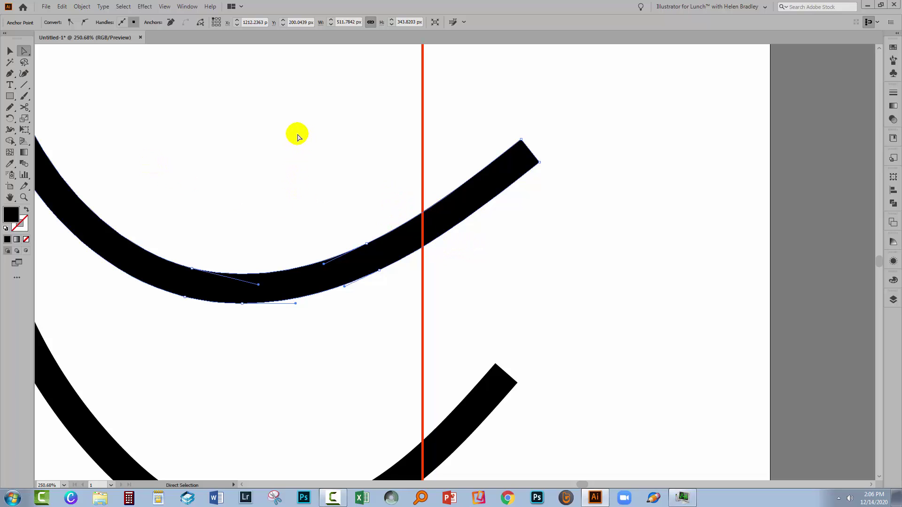
- Draw a 114 × 215 px rectangle from the red line over the curve end, filled cyan 0ae5ef
left_click(9, 96)
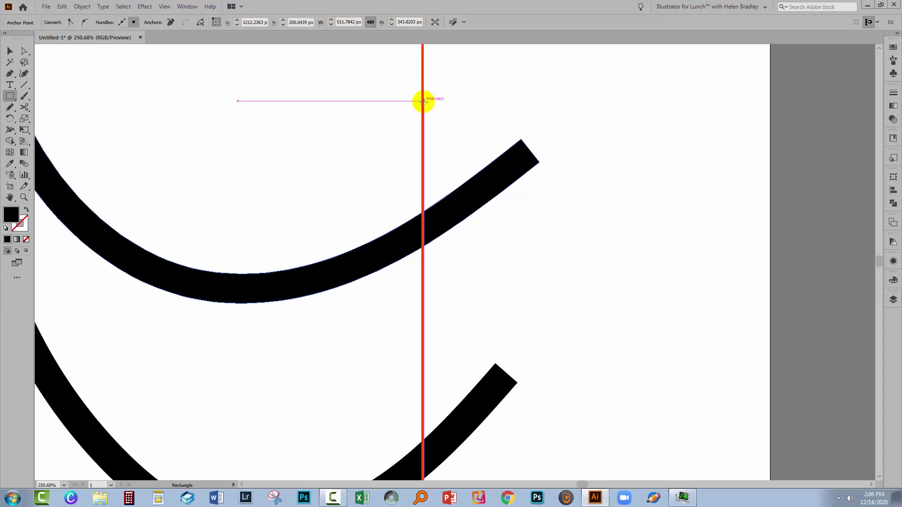
mouse_move(555, 76)
left_mouse_down()
mouse_move(498, 138)
mouse_move(421, 329)
left_mouse_up()
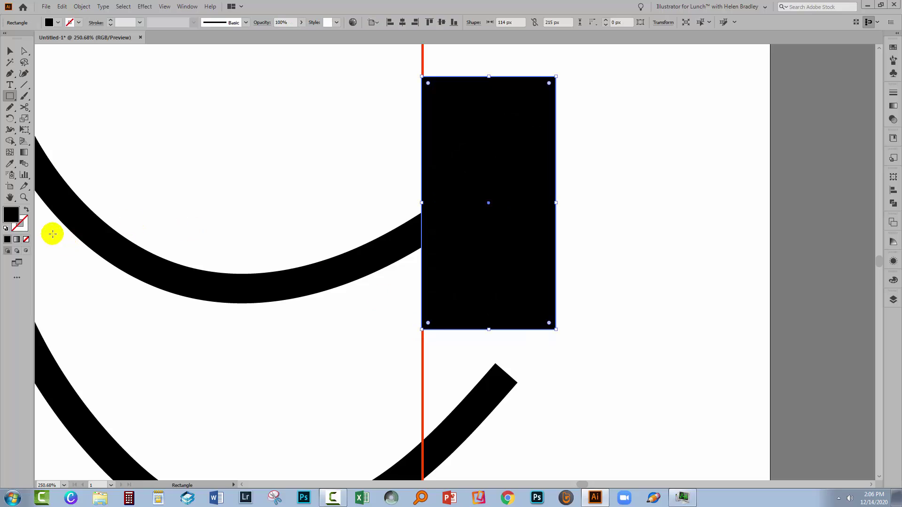
double_click(10, 217)
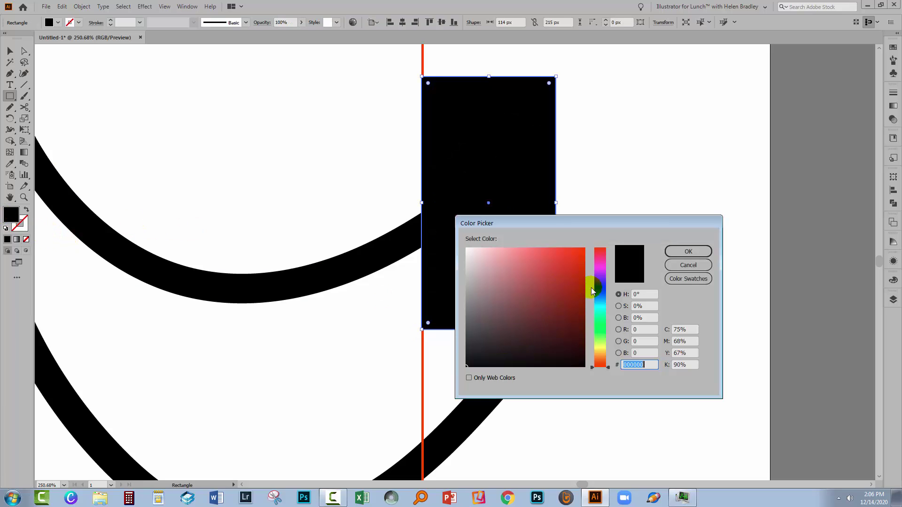
left_click(599, 306)
left_click(581, 254)
left_click(688, 252)
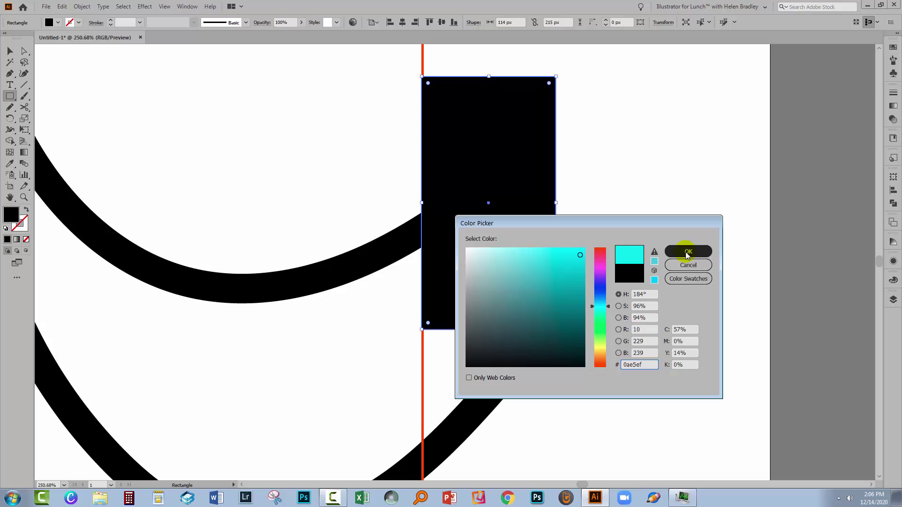
left_click(9, 51)
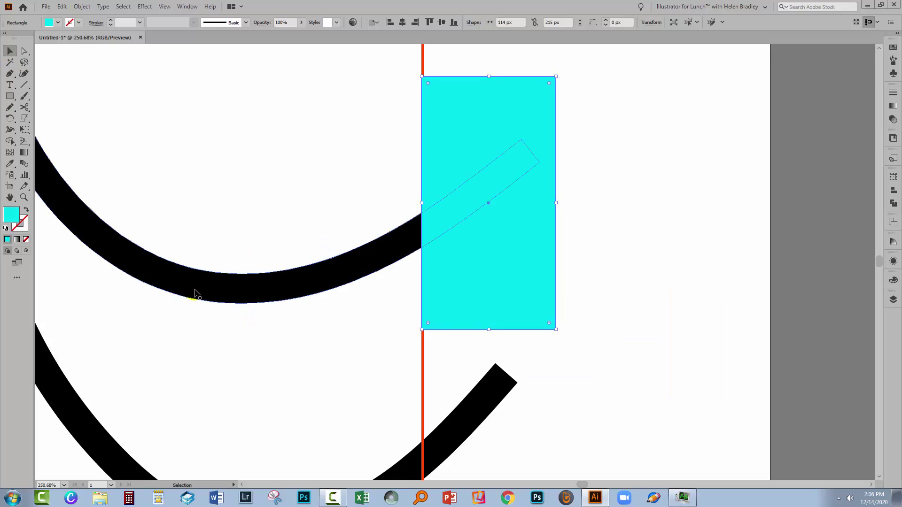
left_click(482, 191)
- Subtract the cyan rectangle from the upper right curve using Pathfinder Minus Front
left_click_drag(281, 226, 338, 364)
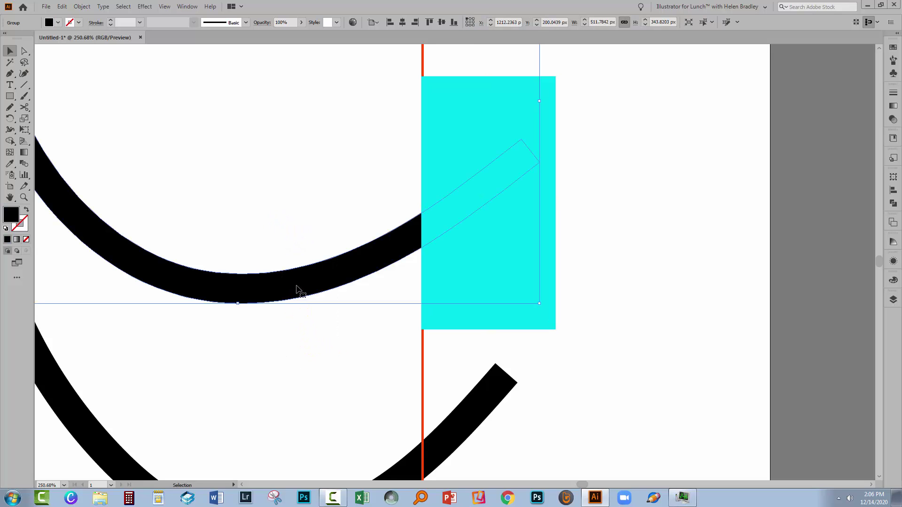
left_click_drag(556, 330, 556, 330)
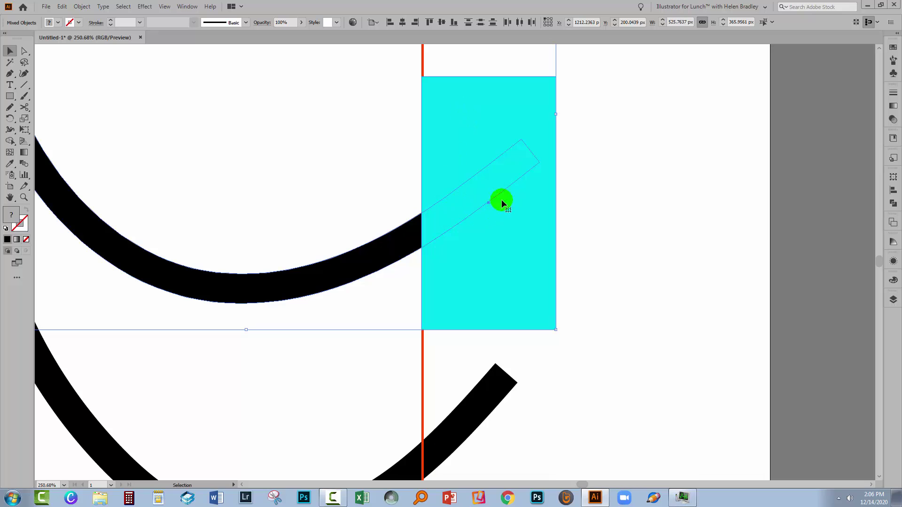
left_click(892, 203)
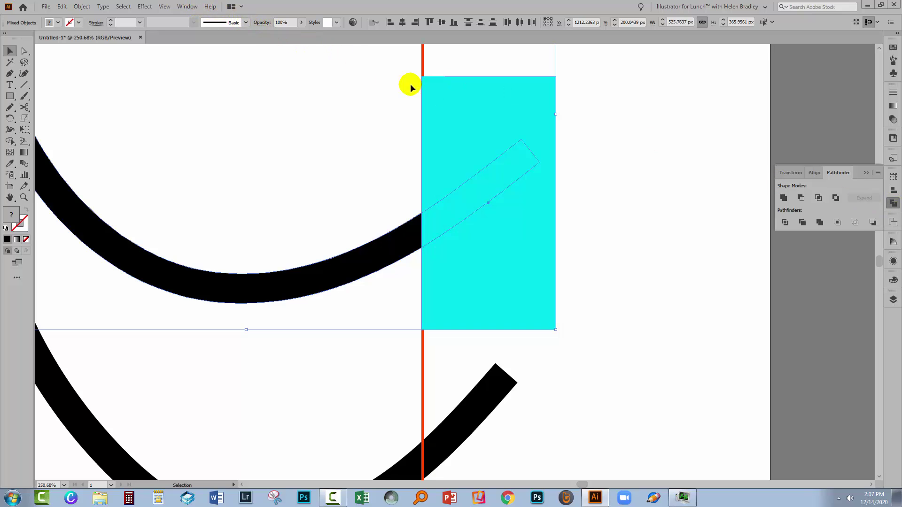
left_click(801, 197)
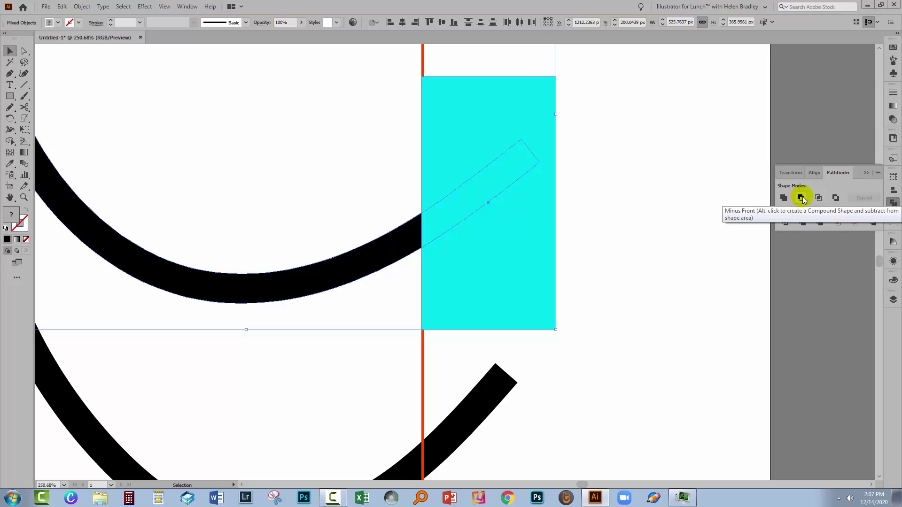
left_click(802, 198)
- Nudge the trimmed curve slightly left of the red line and fit the artboard with Ctrl+0
left_click(415, 280)
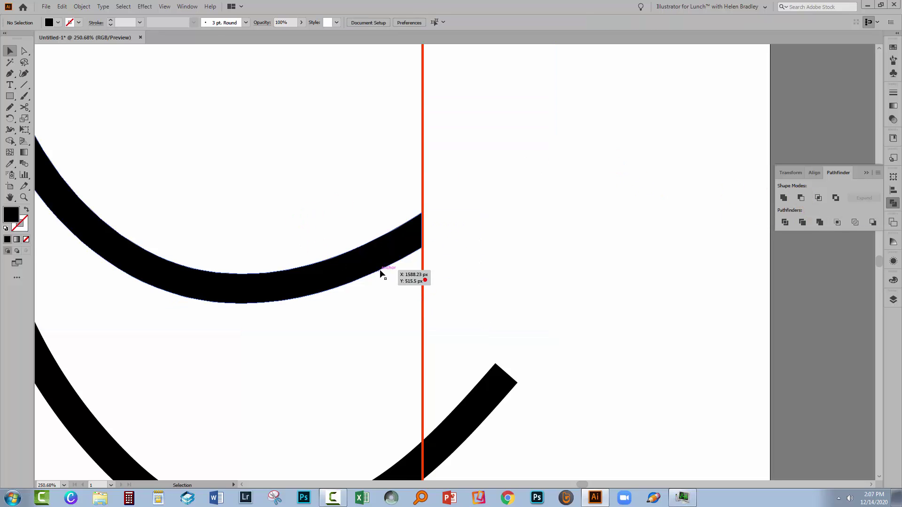
left_click_drag(365, 264, 383, 277)
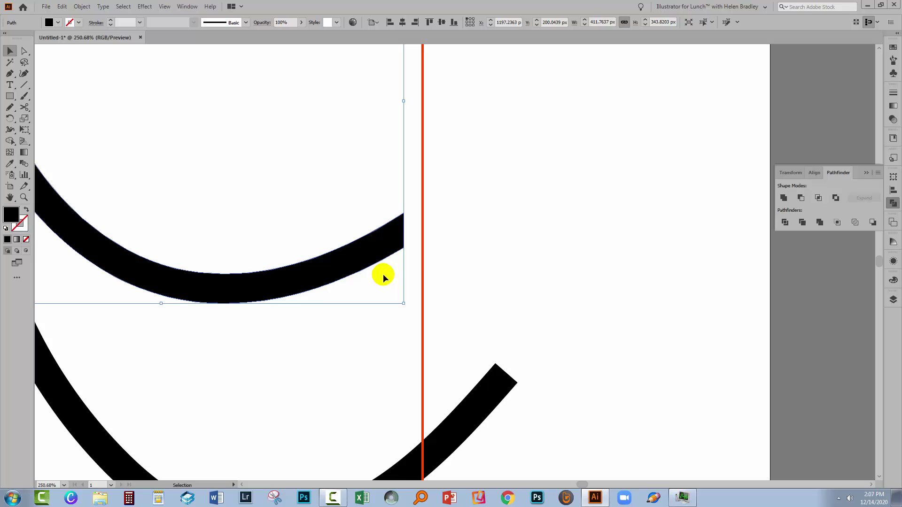
left_click(468, 295)
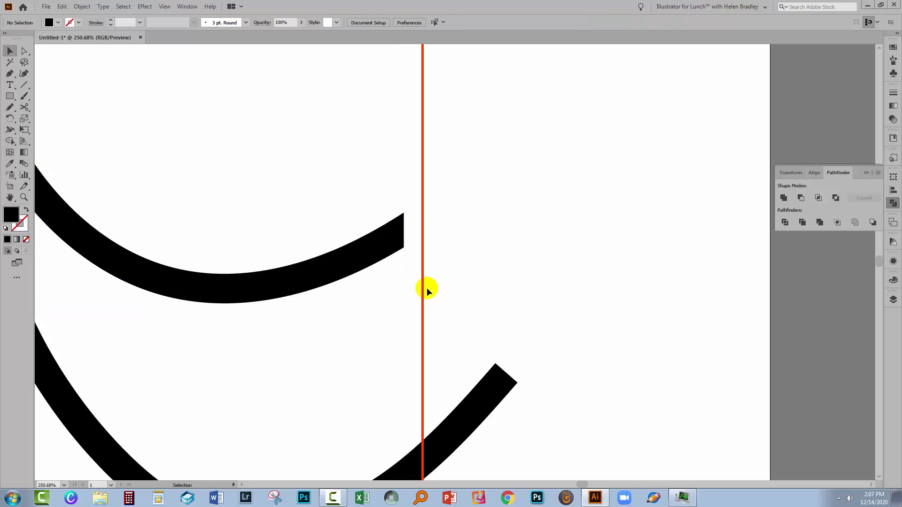
key("ctrl+0")
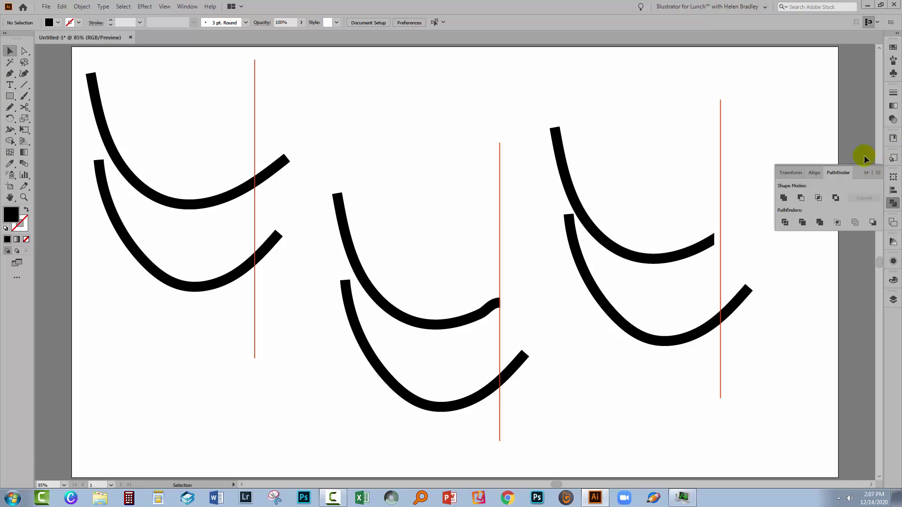
- Close Pathfinder and move the upper right curve so its end sits just left of the red line
left_click(866, 173)
left_click(655, 256)
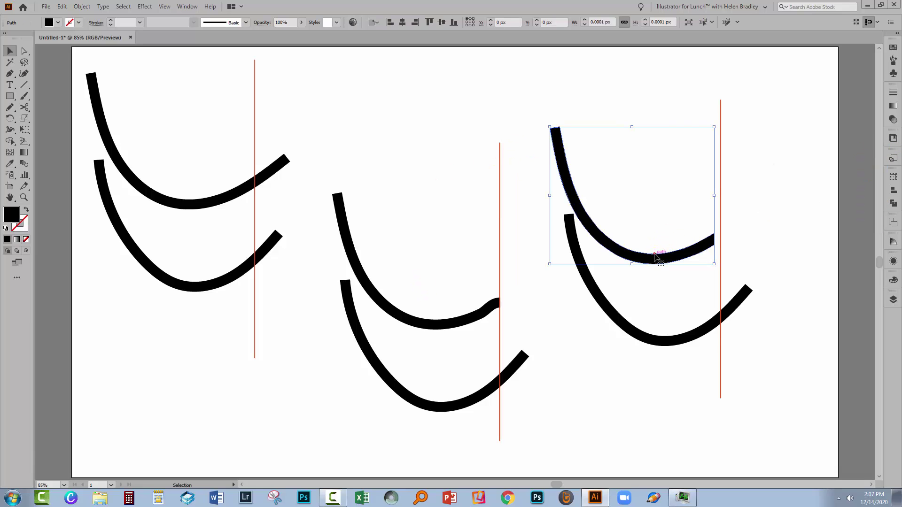
left_click(677, 291)
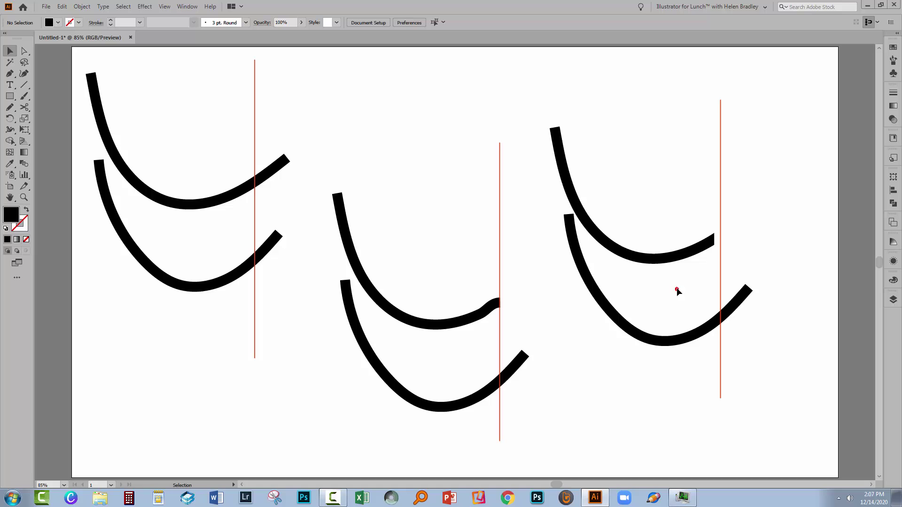
mouse_move(664, 253)
left_mouse_down()
mouse_move(674, 242)
mouse_move(658, 242)
left_mouse_up()
left_click(741, 252)
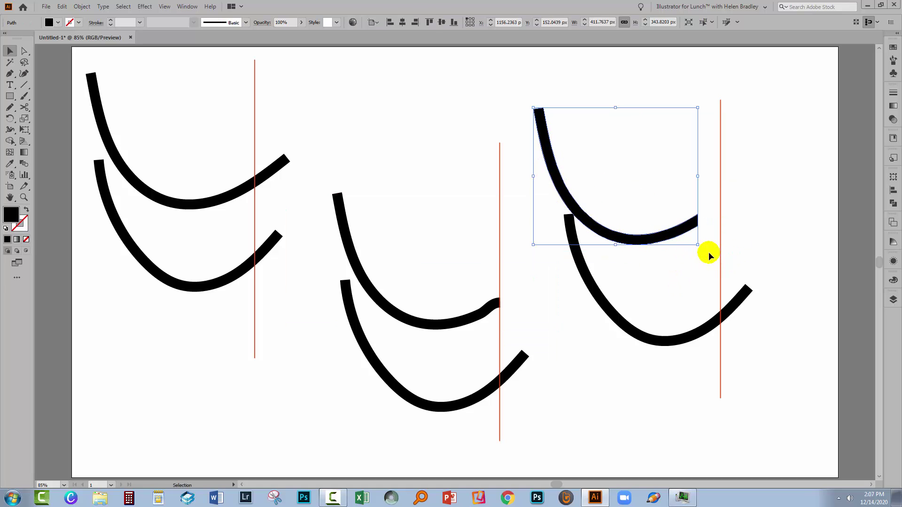
left_click(781, 267)
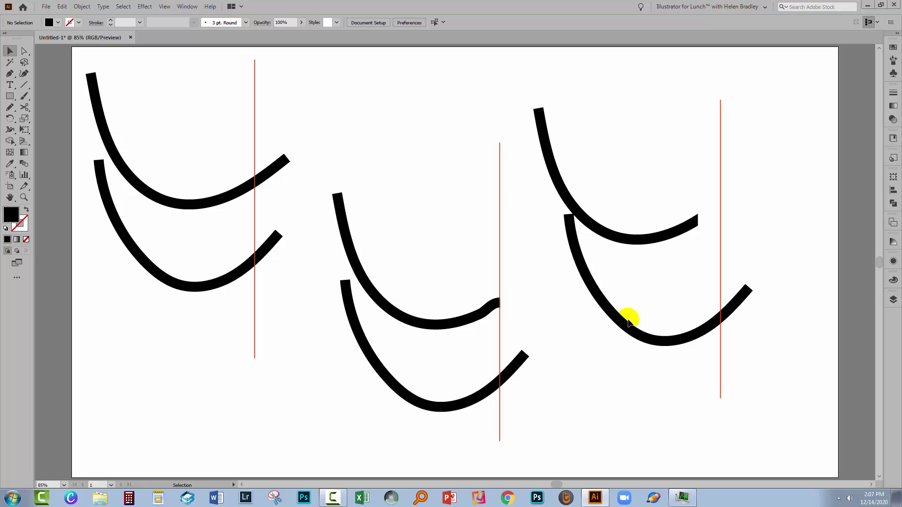
left_click_drag(663, 241, 675, 241)
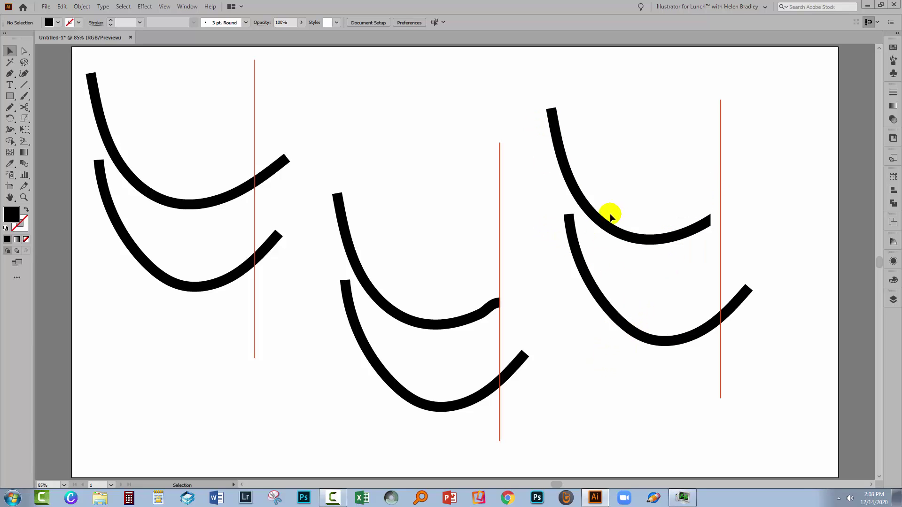
- Expand the lower right curve's stroke into a filled shape with Object > Expand
left_click_drag(627, 304, 645, 371)
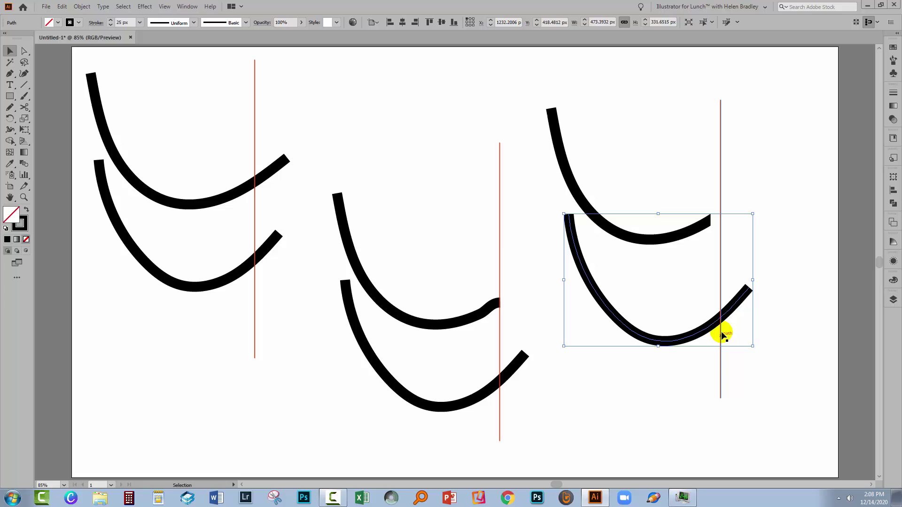
left_click(82, 6)
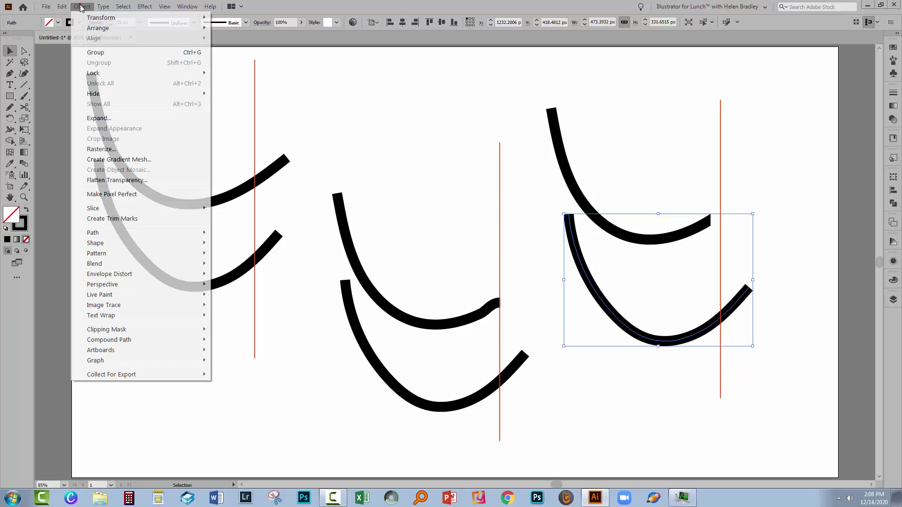
left_click(96, 119)
left_click(235, 350)
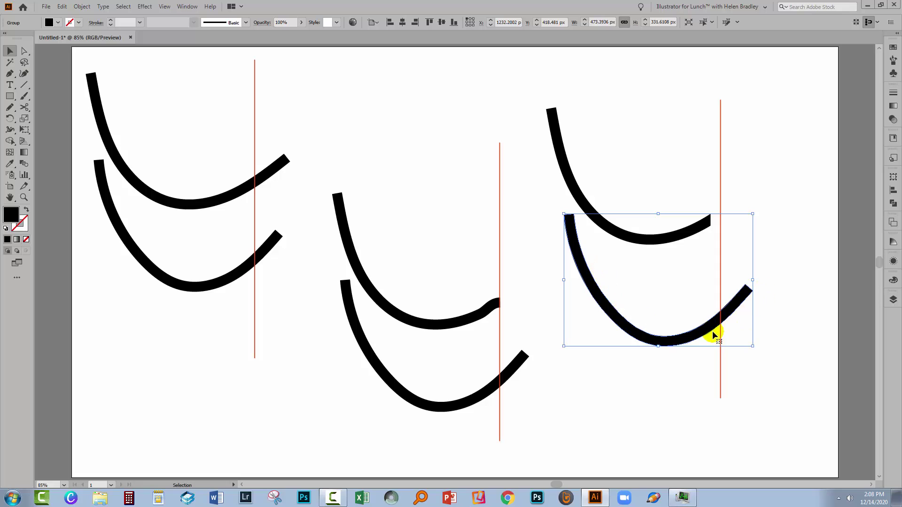
left_click(674, 420)
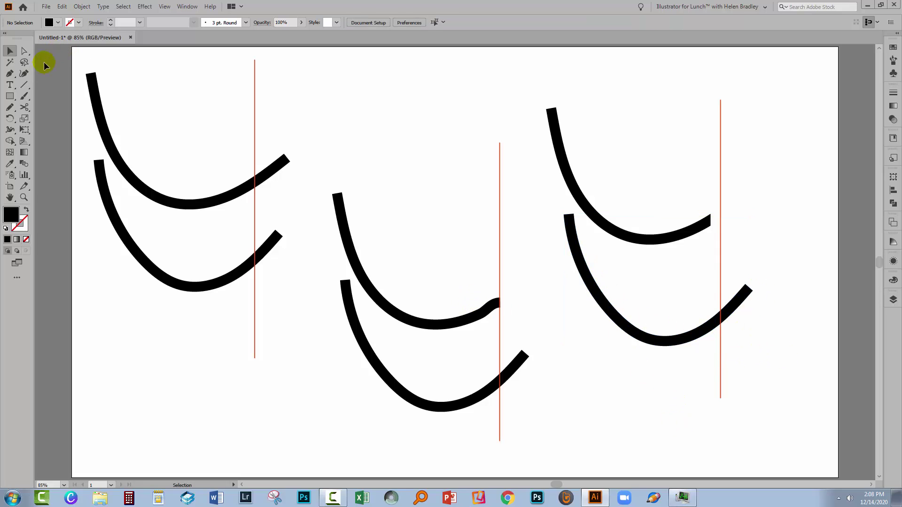
- Draw a tall cyan rectangle covering the lower curve's end past the red line
left_click(10, 96)
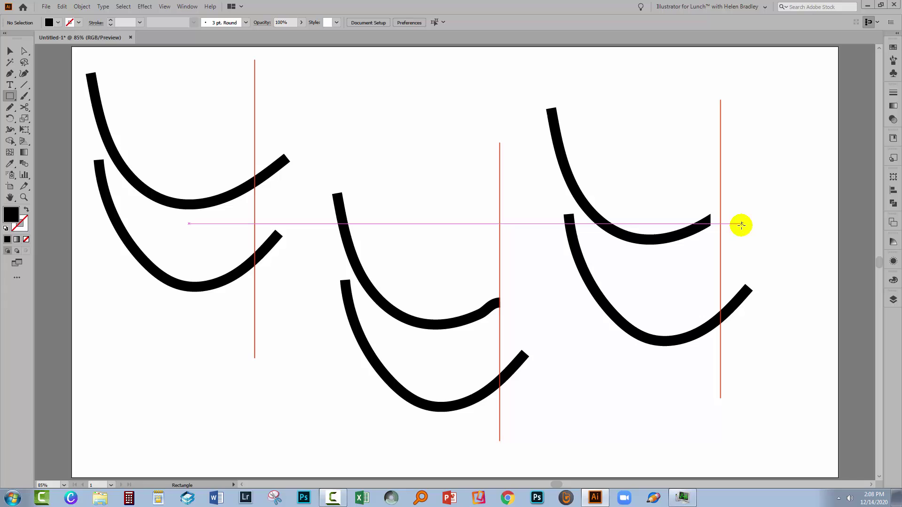
left_click_drag(762, 218, 721, 360)
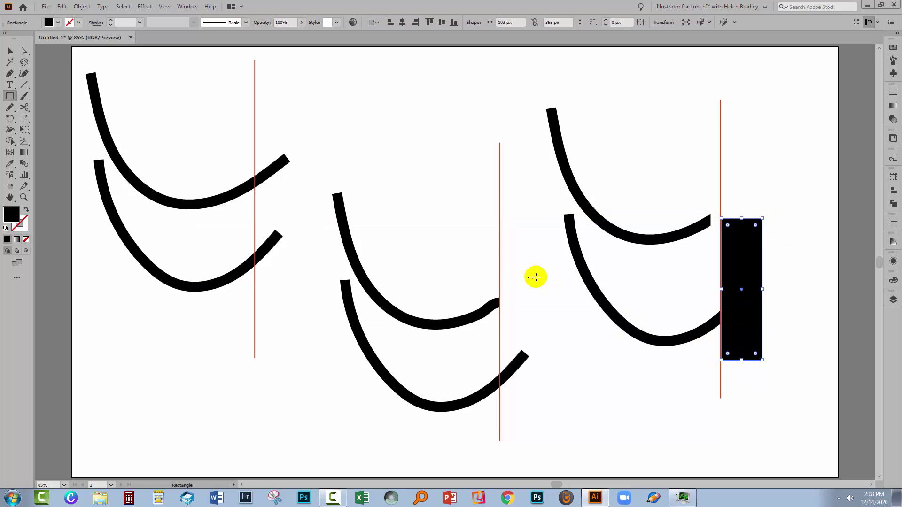
double_click(10, 215)
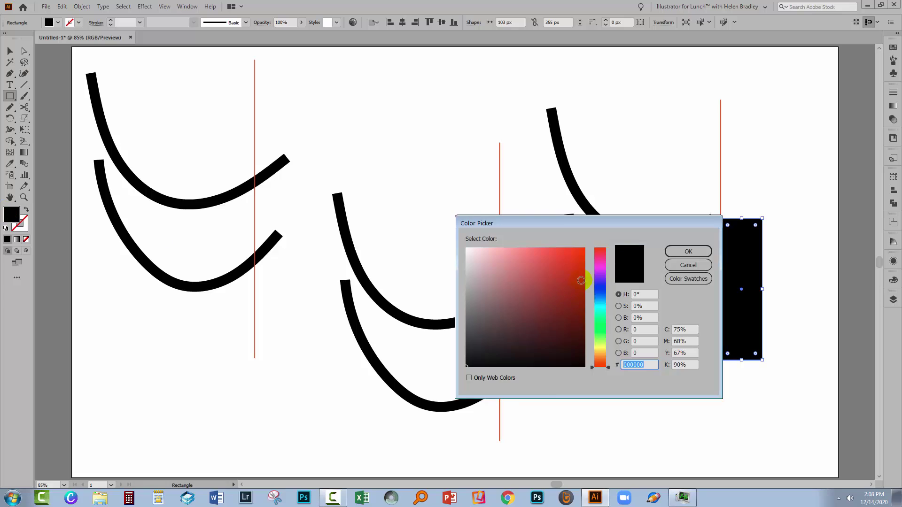
left_click(569, 332)
key("Return")
left_click(10, 51)
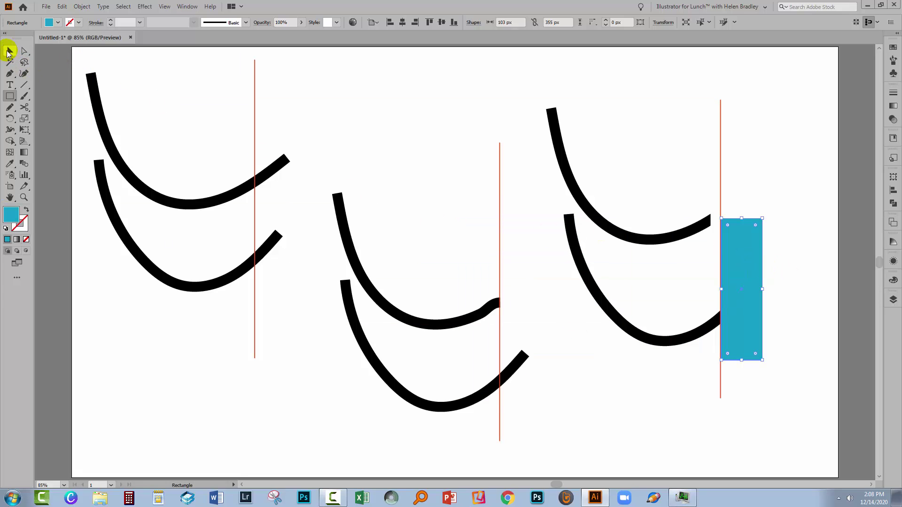
left_click(678, 348)
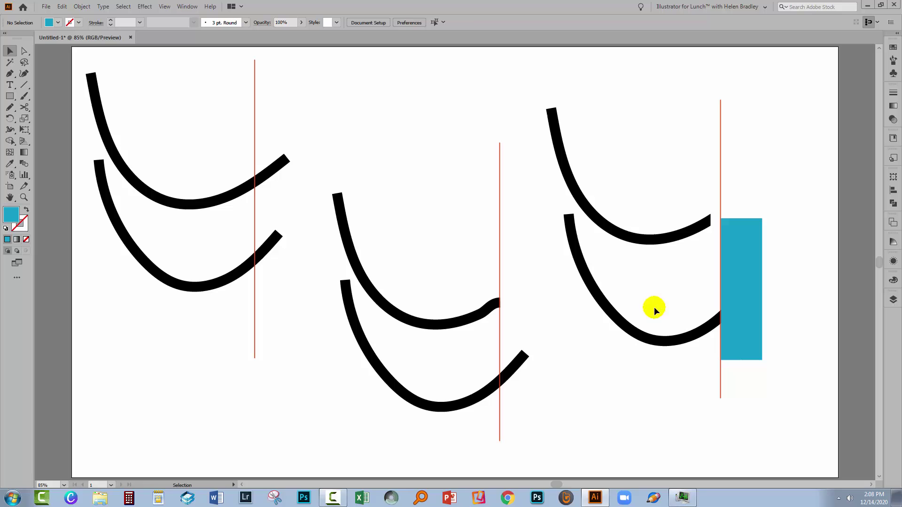
- Select the lower curve and cyan rectangle and apply Pathfinder Minus Front
left_click_drag(654, 306, 671, 390)
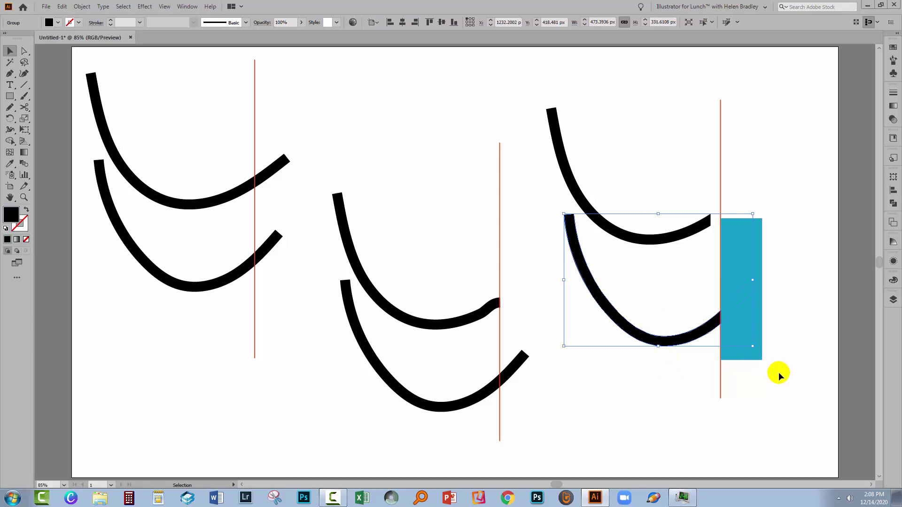
left_click_drag(778, 372, 756, 358)
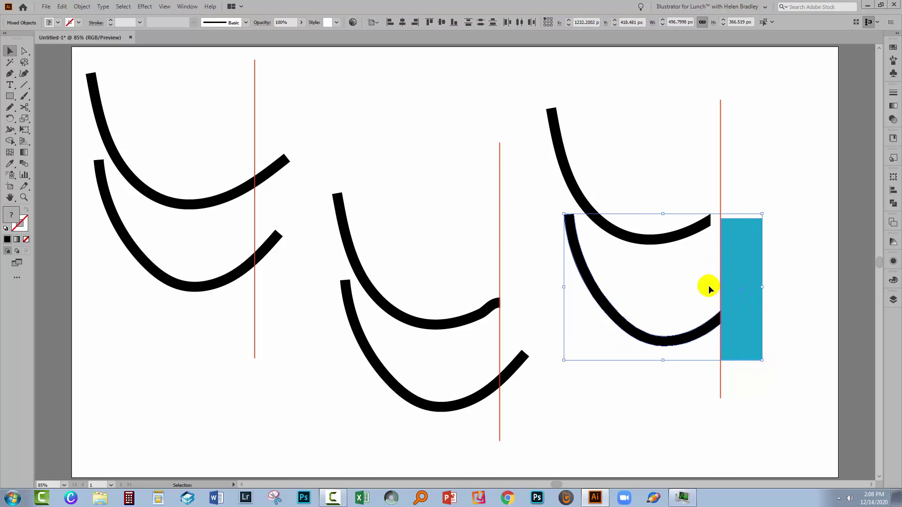
left_click(893, 202)
left_click(800, 198)
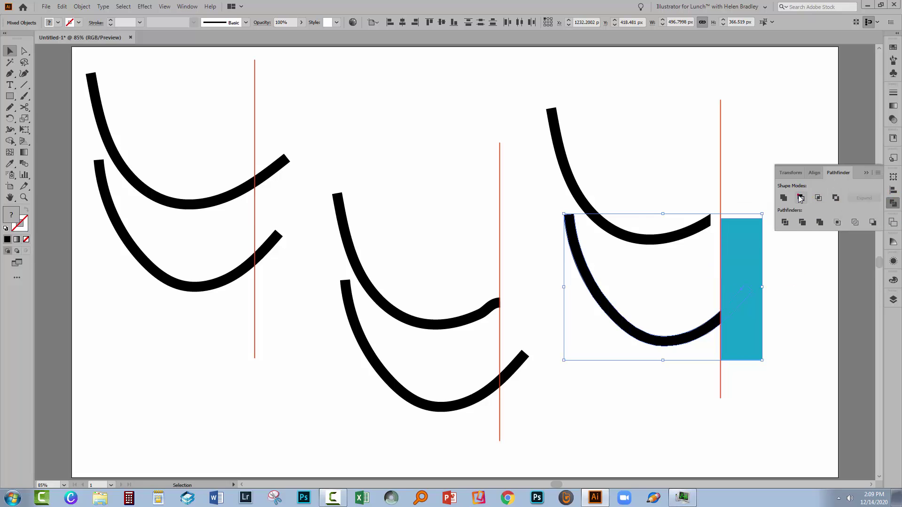
left_click(754, 366)
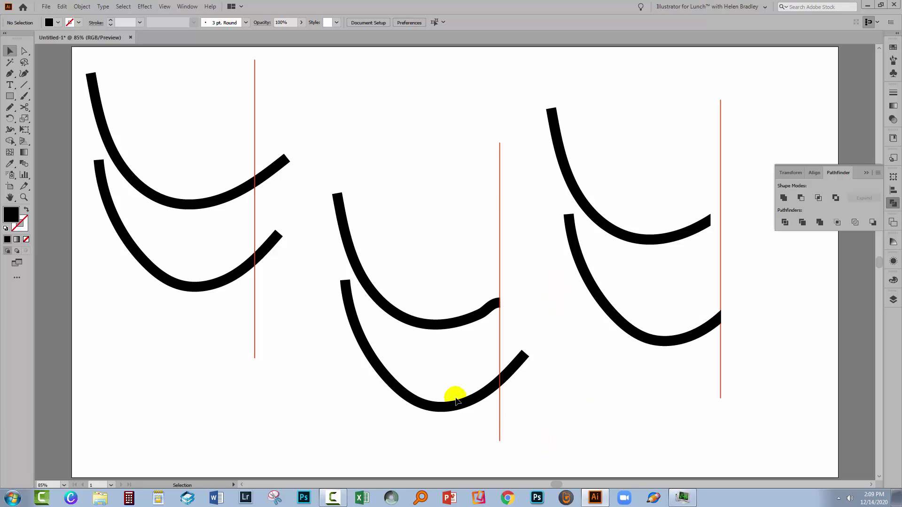
- Move the upper middle curve to the top of the page and expand the lower middle curve
left_click_drag(429, 322, 396, 163)
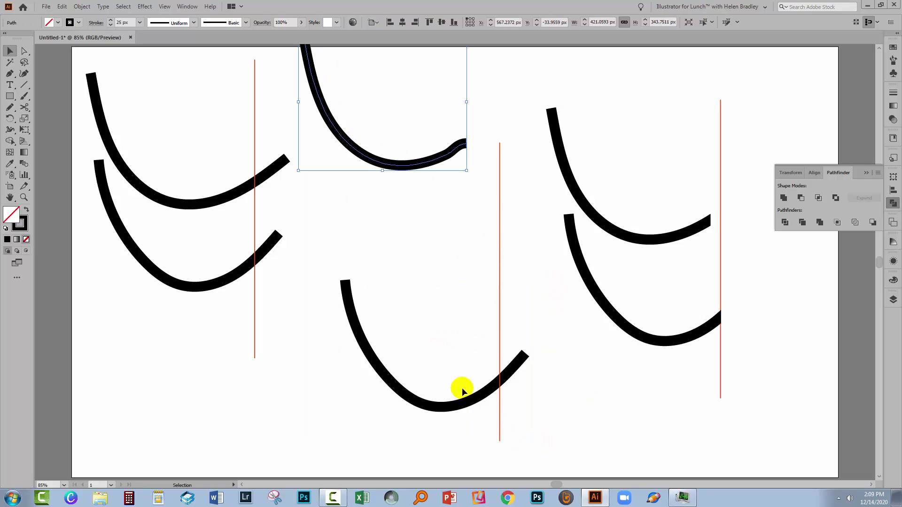
left_click_drag(447, 377, 459, 418)
left_click(81, 7)
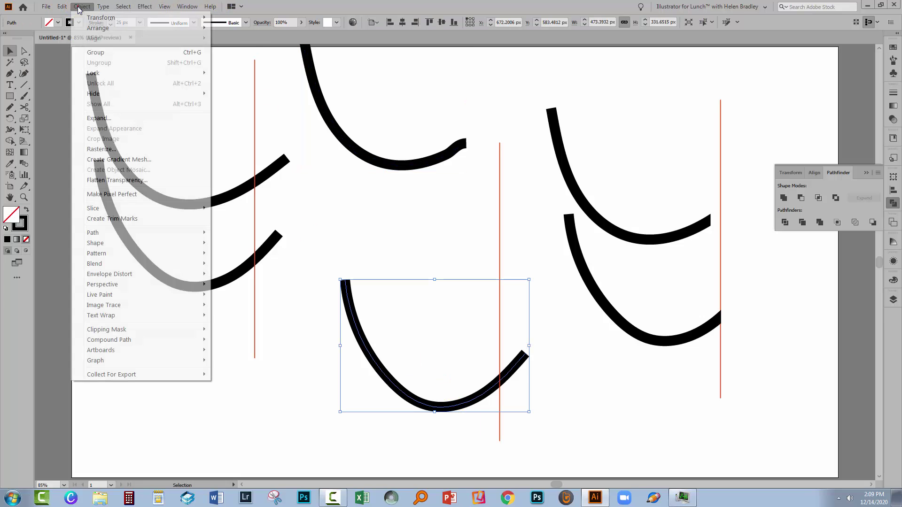
left_click(99, 118)
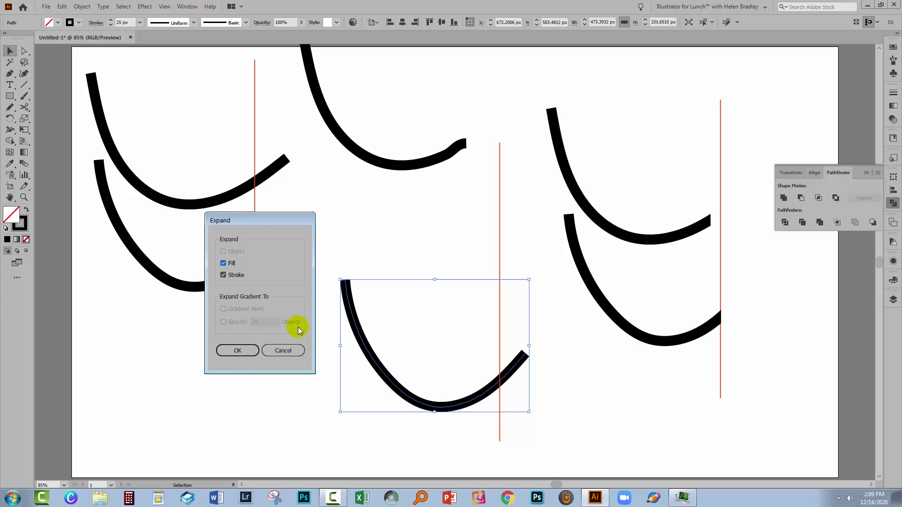
left_click(237, 351)
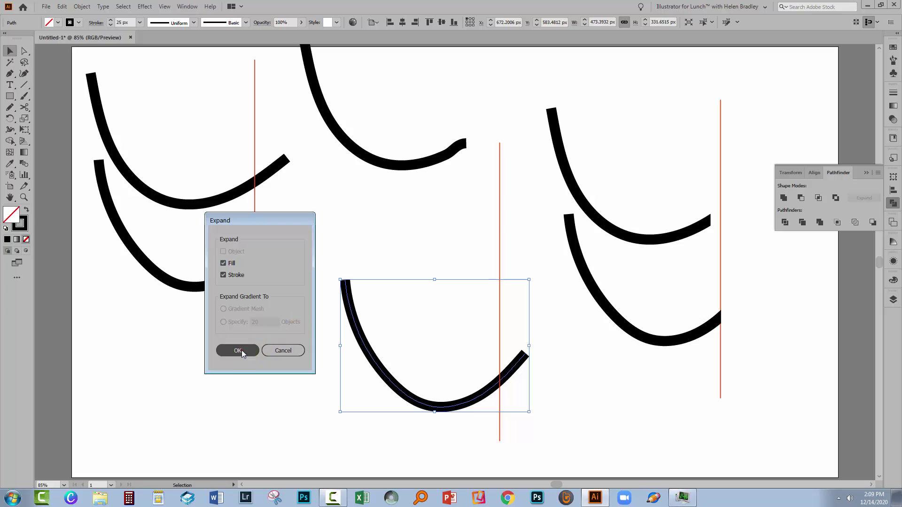
left_click(548, 427)
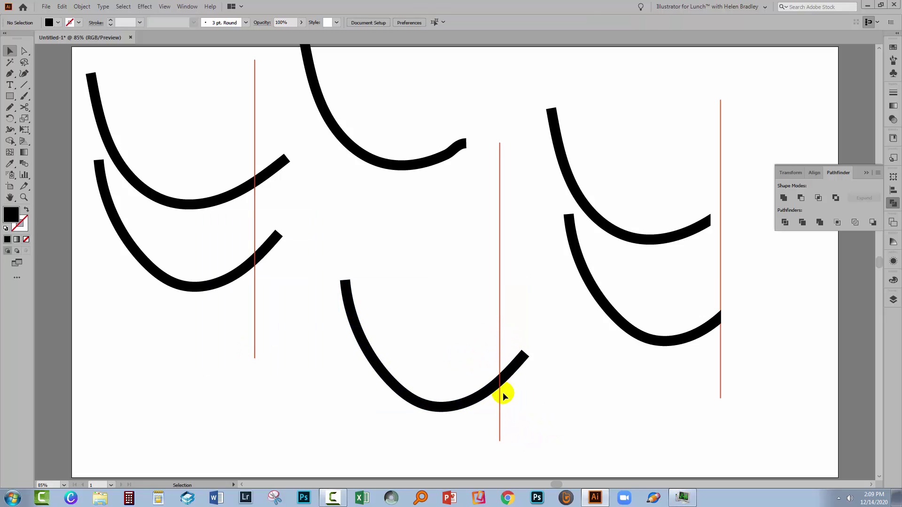
- Delete the lower middle curve's end past the red line with Shape Builder, then nudge it just left
left_click_drag(528, 417, 439, 343)
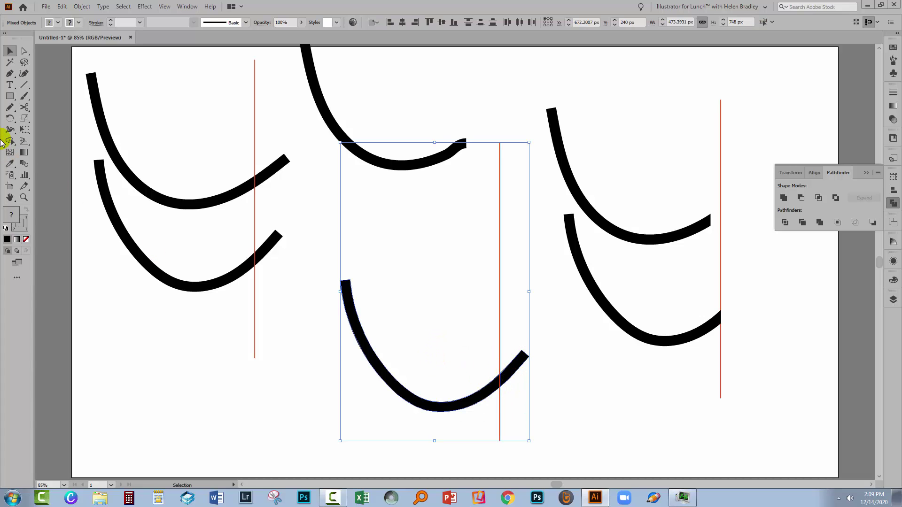
mouse_move(10, 141)
left_mouse_down()
mouse_move(73, 153)
mouse_move(64, 141)
left_mouse_up()
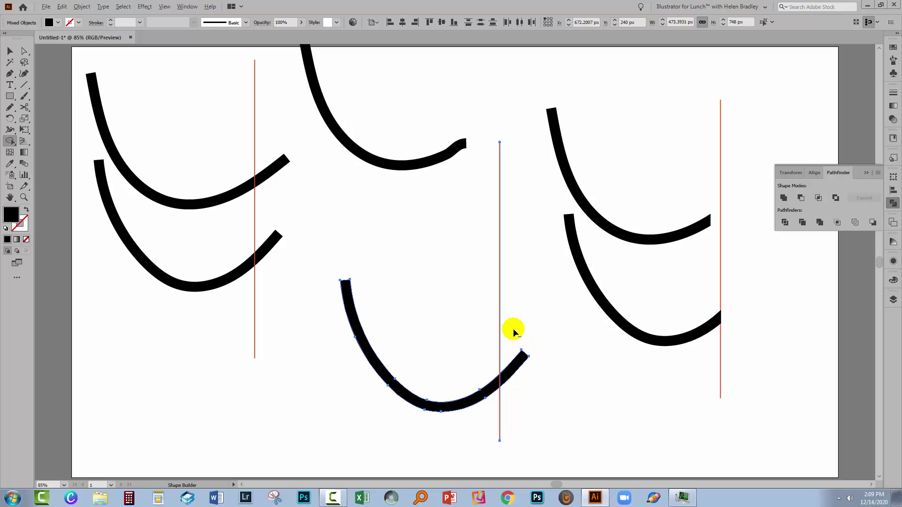
left_click_drag(510, 331, 512, 418)
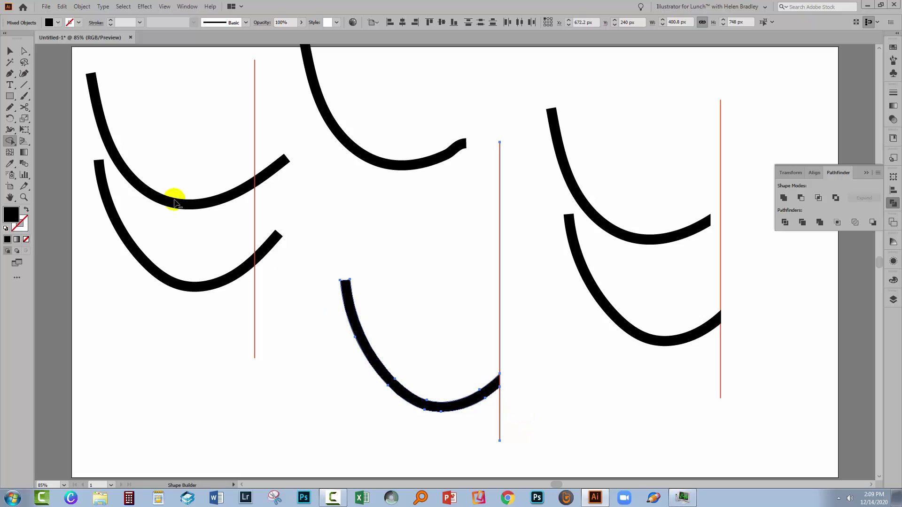
left_click(6, 50)
left_click(297, 407)
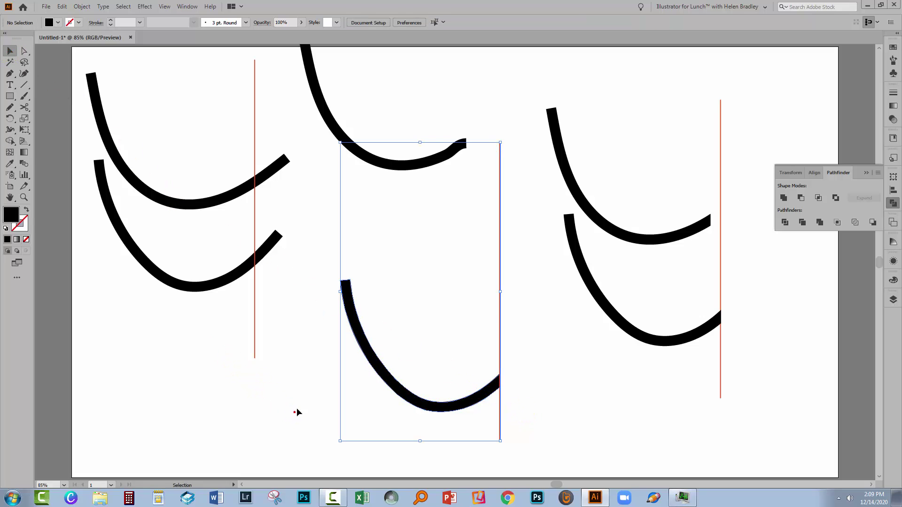
left_click_drag(384, 385, 371, 387)
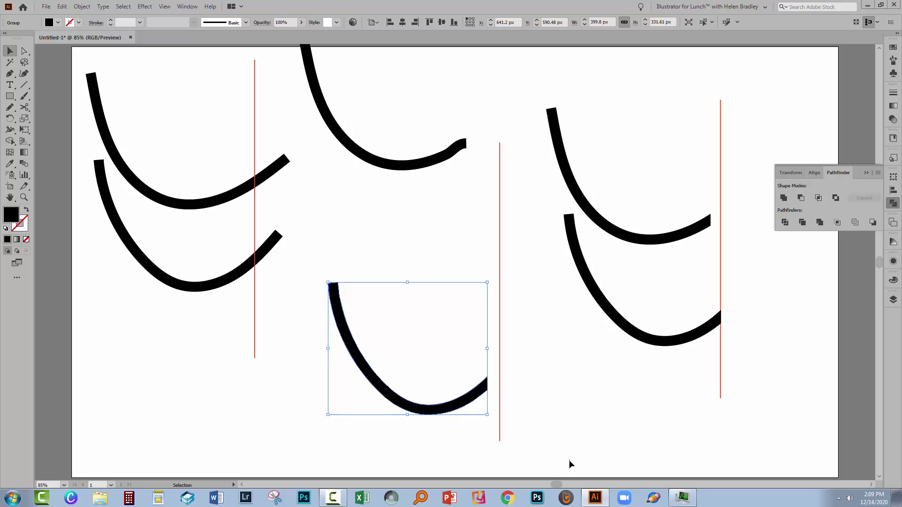
left_click_drag(429, 398, 422, 419)
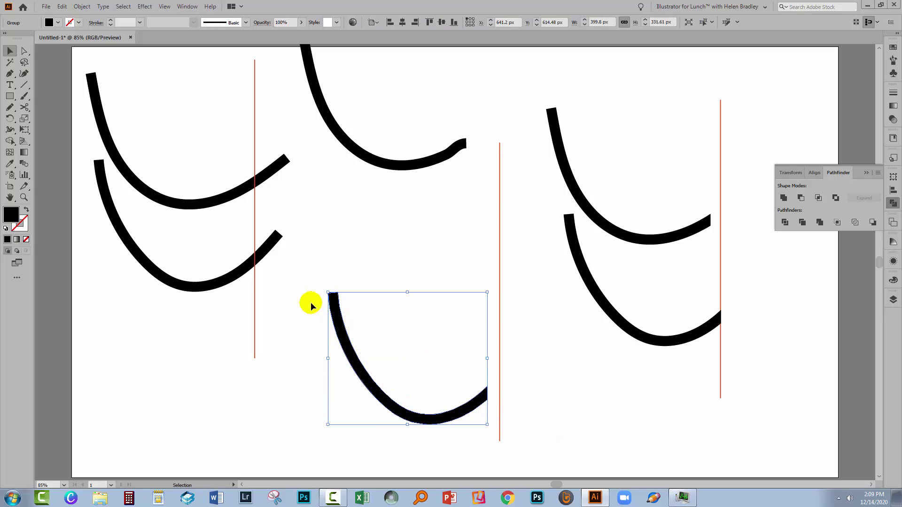
- Deselect the bottom curve so nothing on the artboard is selected
left_click(596, 427)
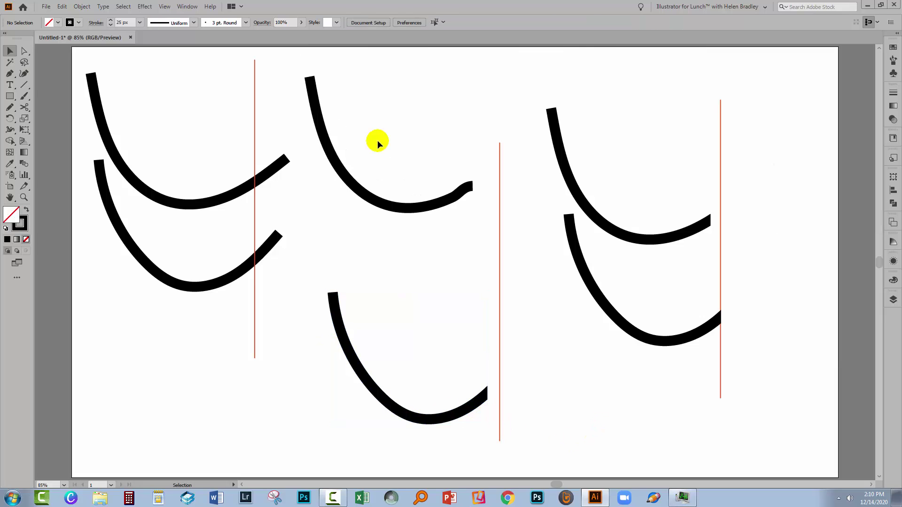